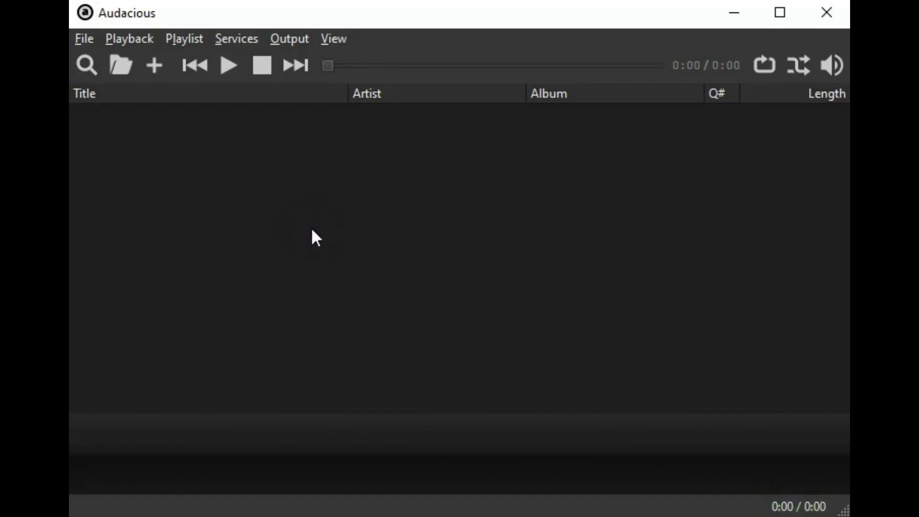
# Restart the player in GTK (legacy) mode from the appearance settings
pyautogui.click(83, 34)
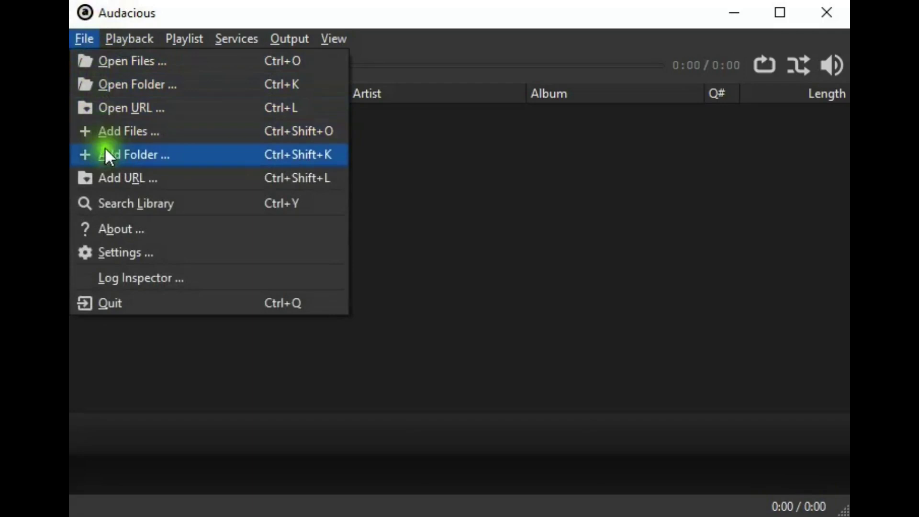
pyautogui.click(104, 253)
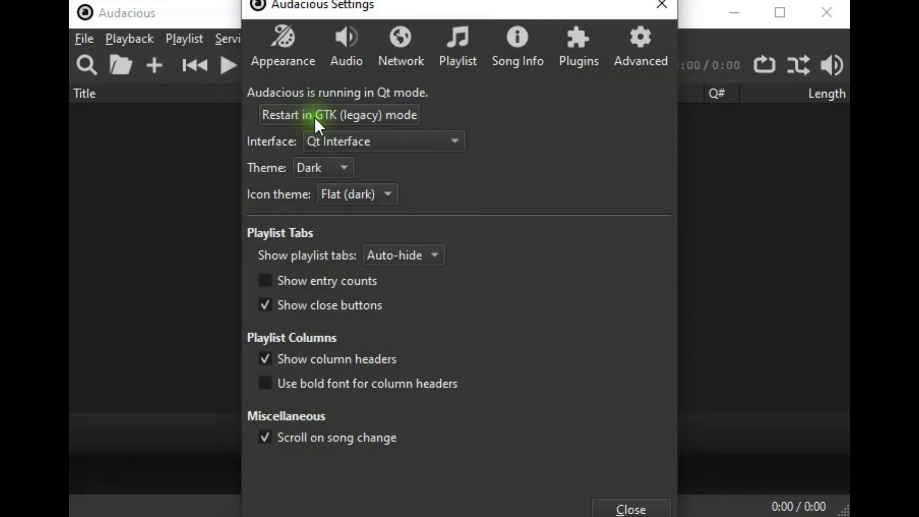
pyautogui.click(345, 116)
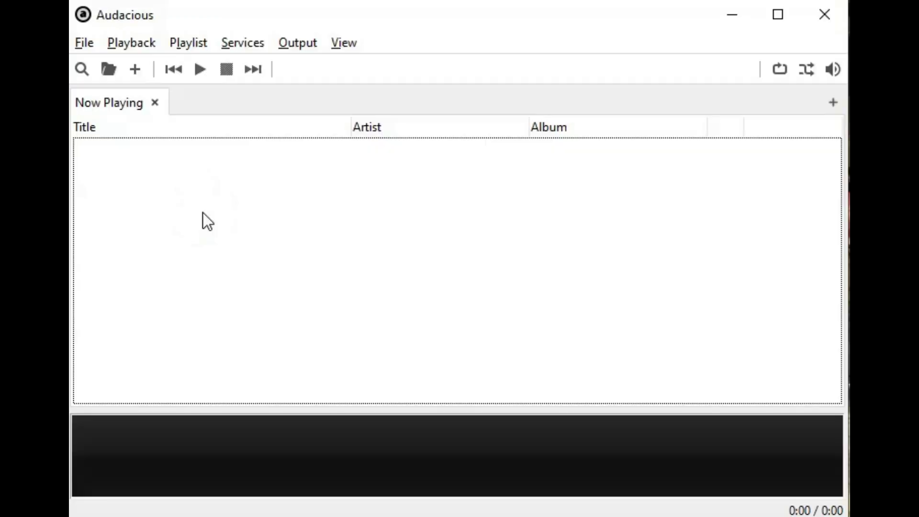
# Reopen the settings, bring the dialog fully into view and restart the player in Qt mode
pyautogui.click(89, 44)
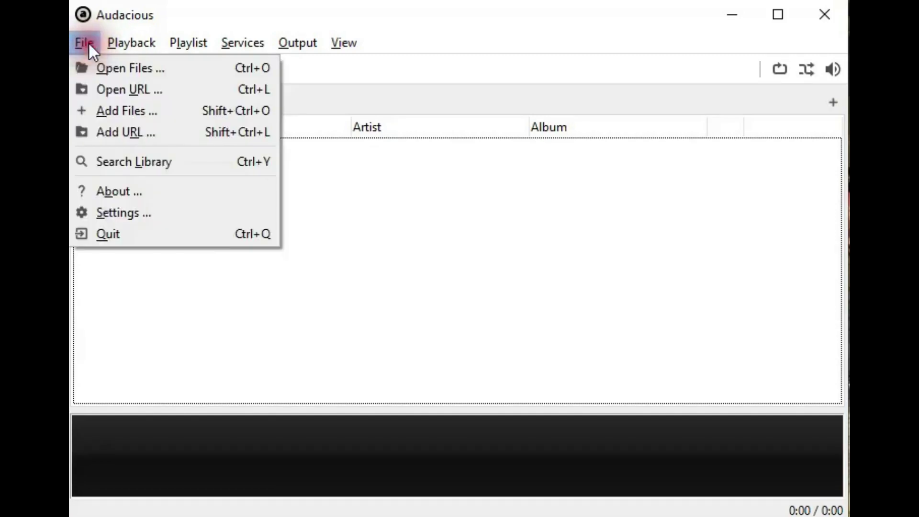
pyautogui.click(113, 213)
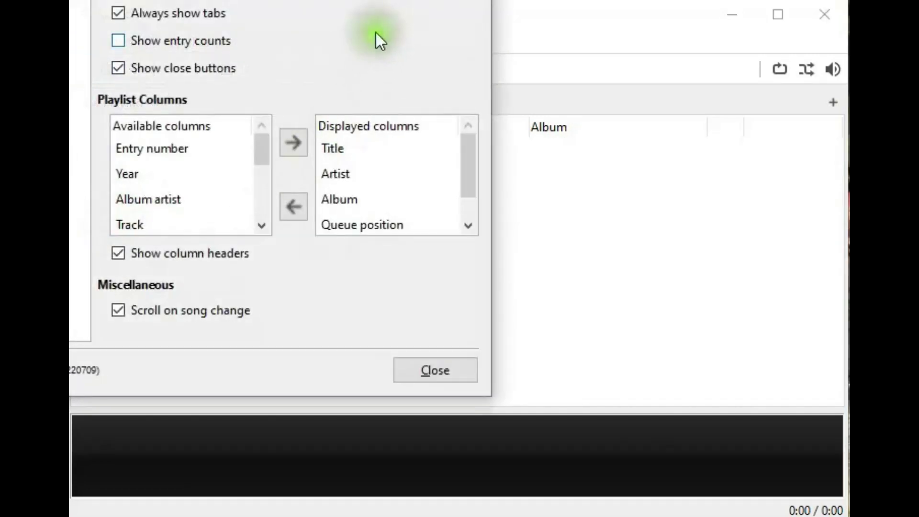
pyautogui.moveTo(245, 0); pyautogui.dragTo(499, 5)
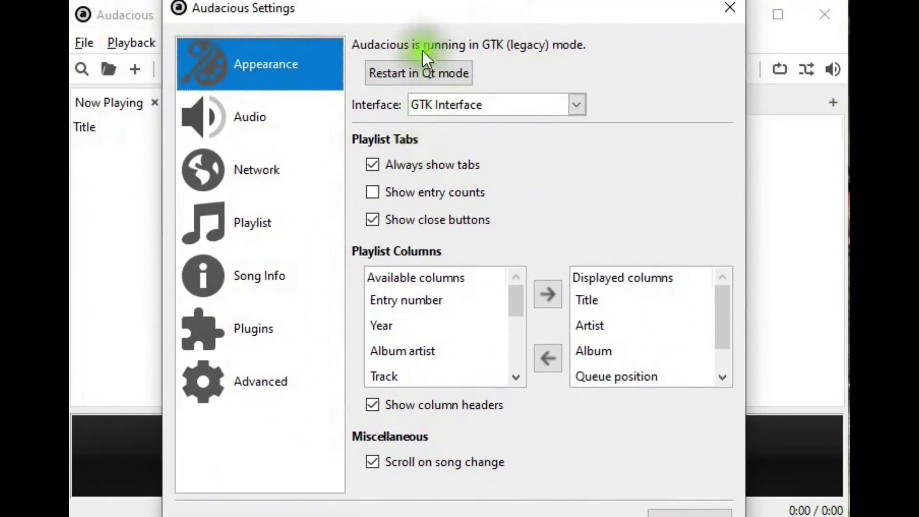
pyautogui.click(427, 73)
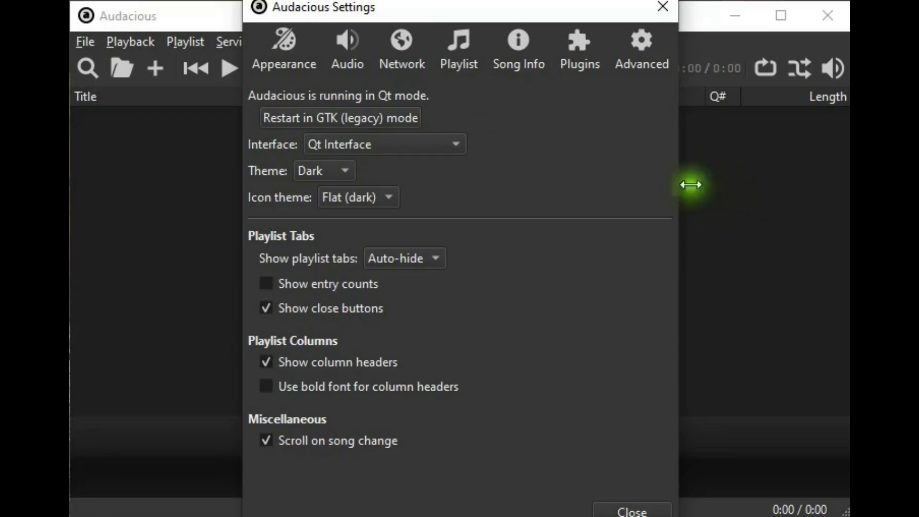
# Try the Winamp Classic Interface, and return to the Qt Interface
pyautogui.click(453, 144)
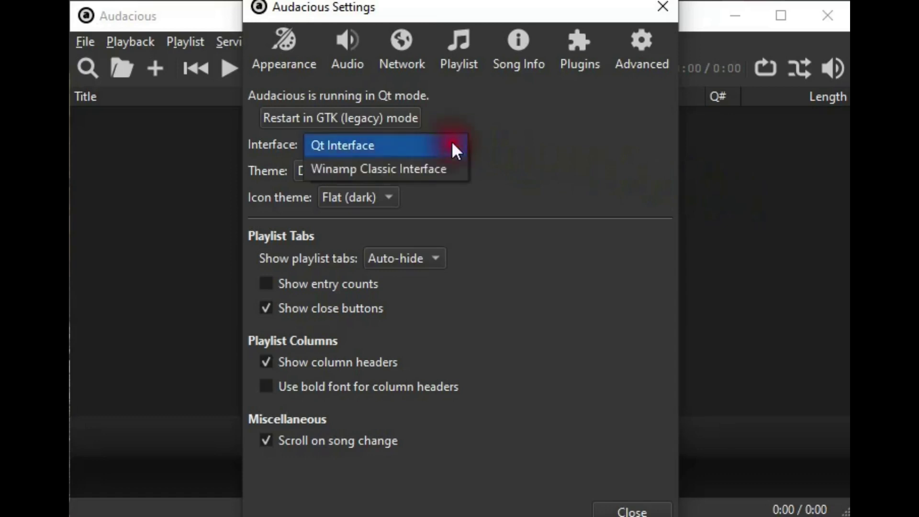
pyautogui.click(437, 168)
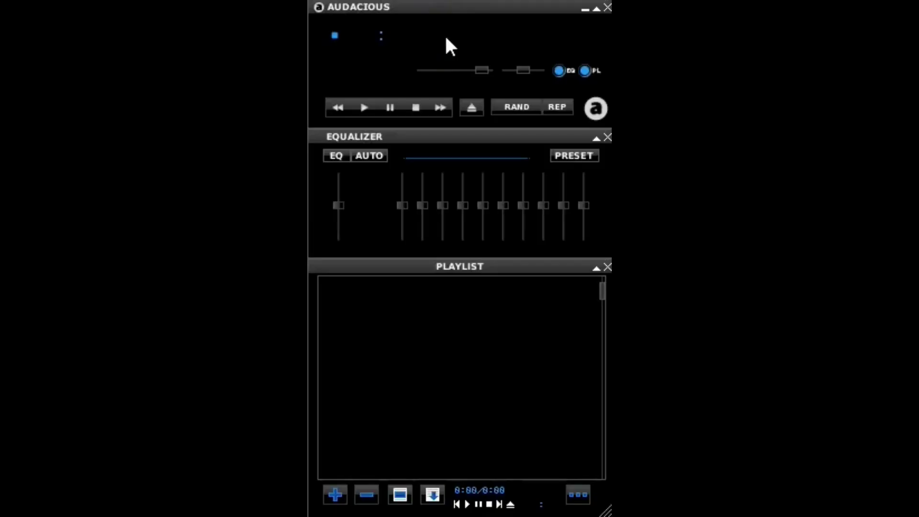
pyautogui.click(402, 56)
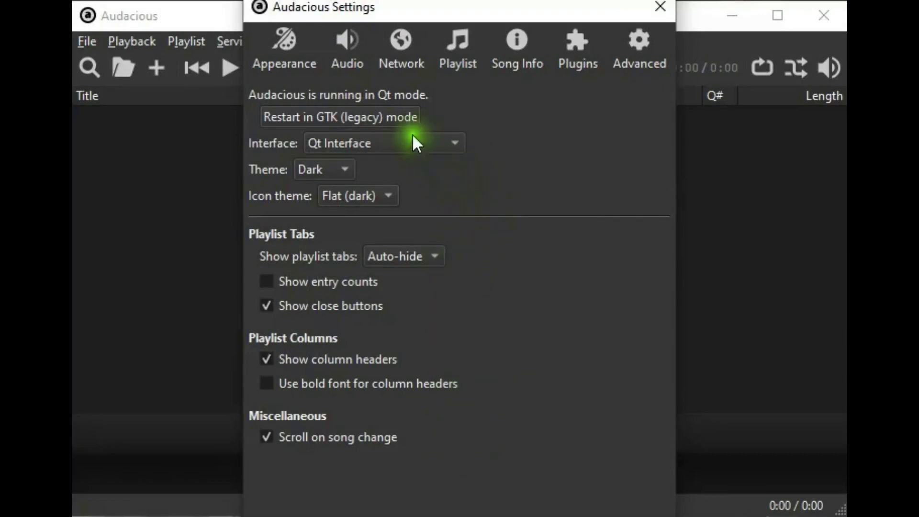
# Review the Audio, Network, Playlist, Song Info, Plugins and Advanced settings, including the list of visualization plugins
pyautogui.click(351, 47)
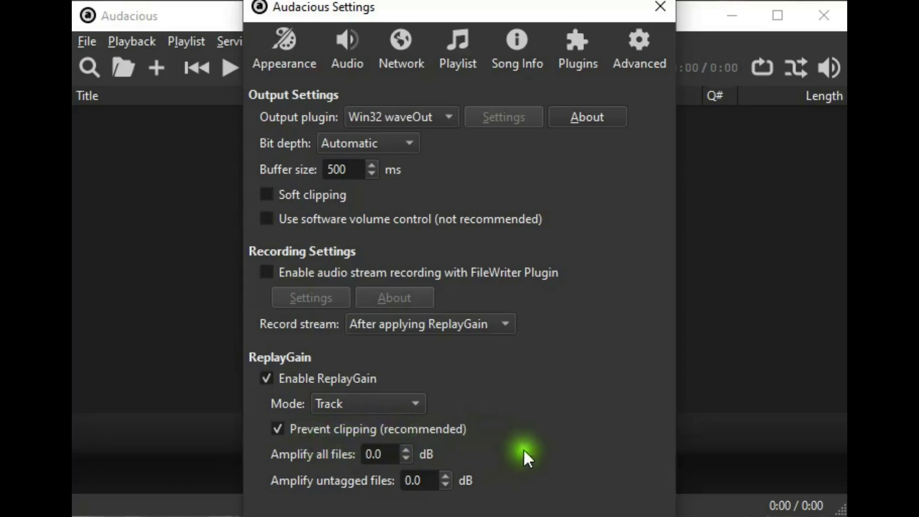
pyautogui.click(406, 45)
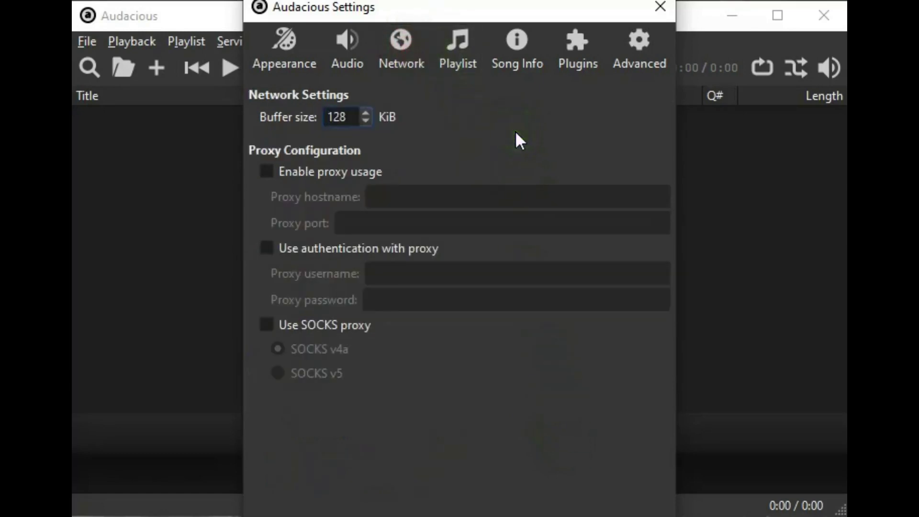
pyautogui.click(461, 45)
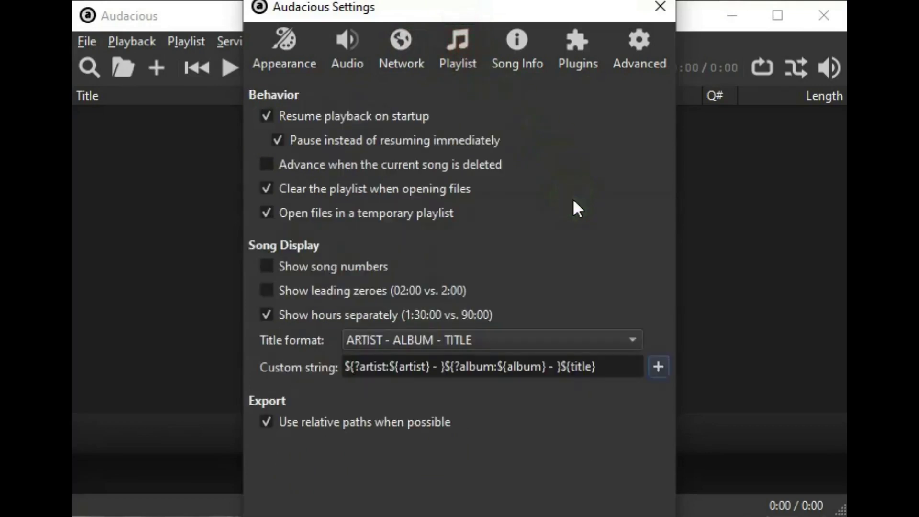
pyautogui.click(504, 42)
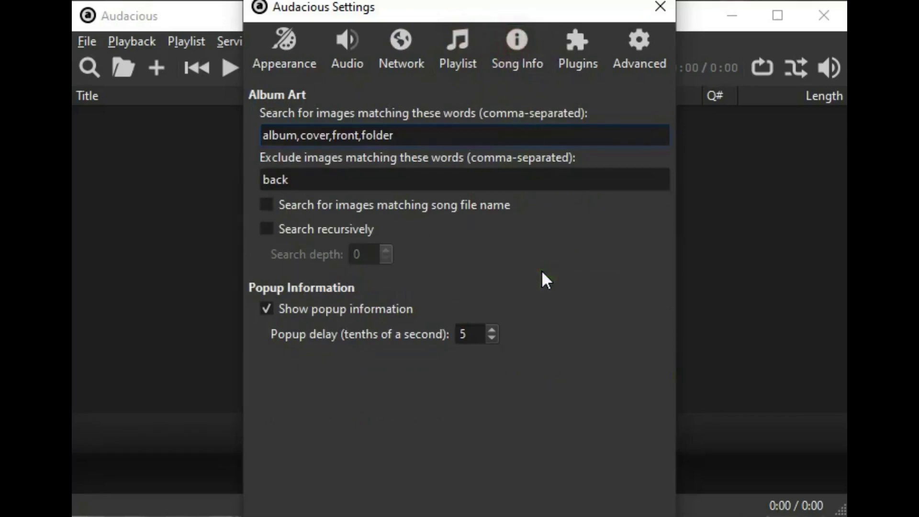
pyautogui.click(559, 55)
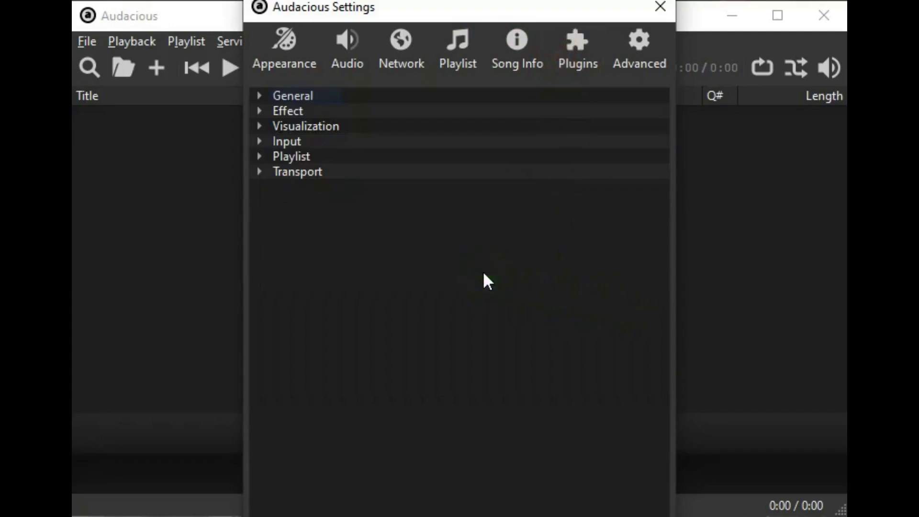
pyautogui.click(260, 125)
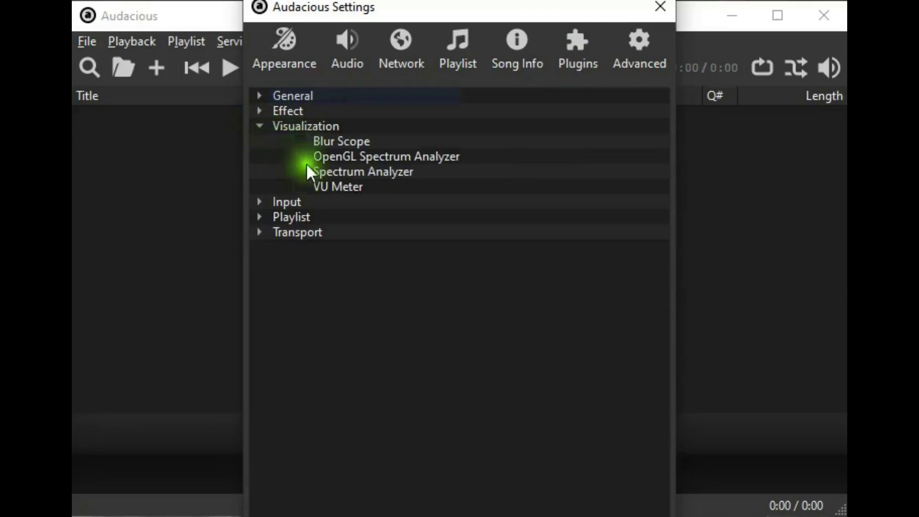
pyautogui.click(261, 126)
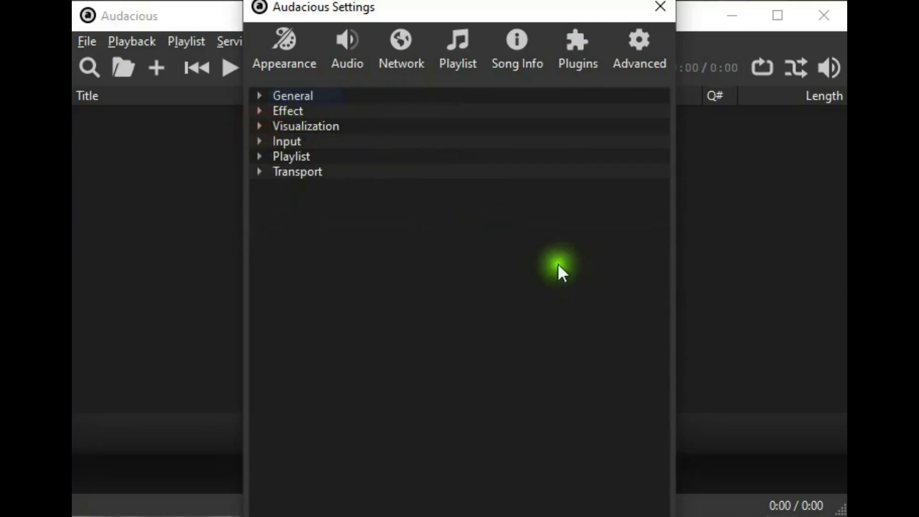
pyautogui.click(633, 43)
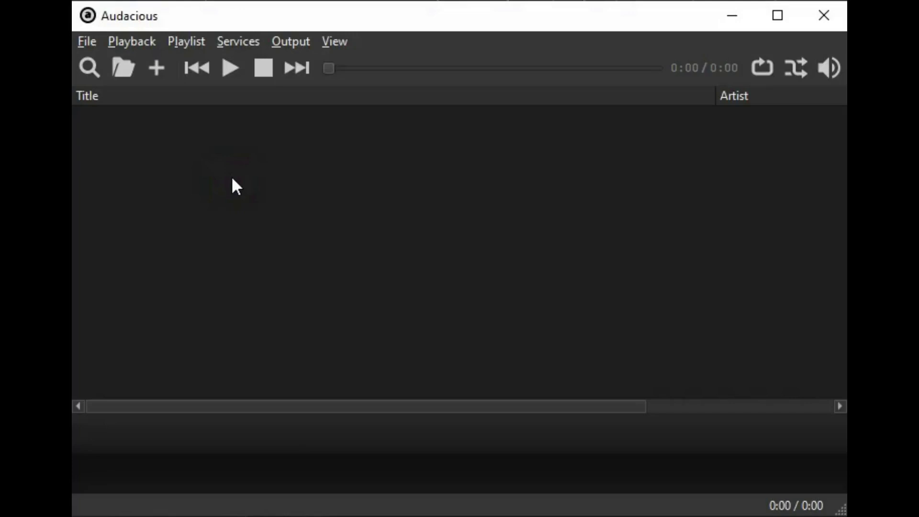
# Look through the available playback and playlist commands without running any
pyautogui.click(134, 39)
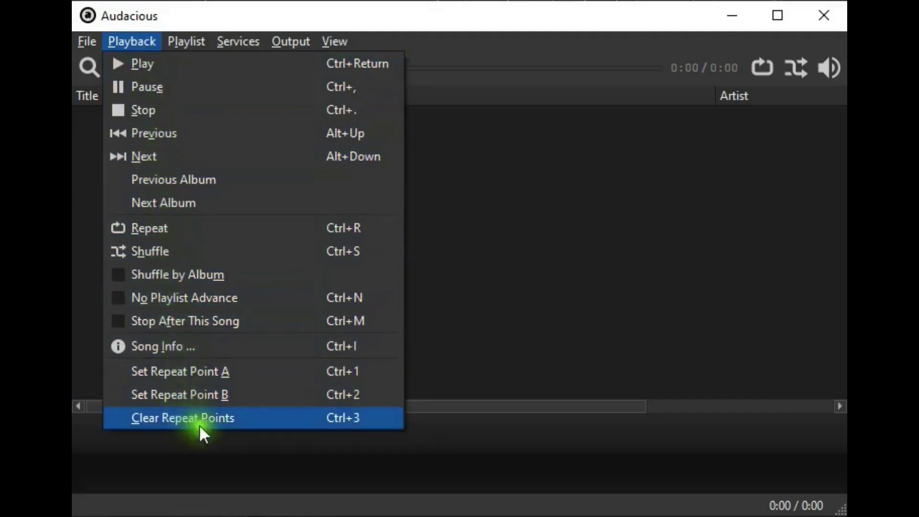
pyautogui.click(558, 331)
pyautogui.click(186, 40)
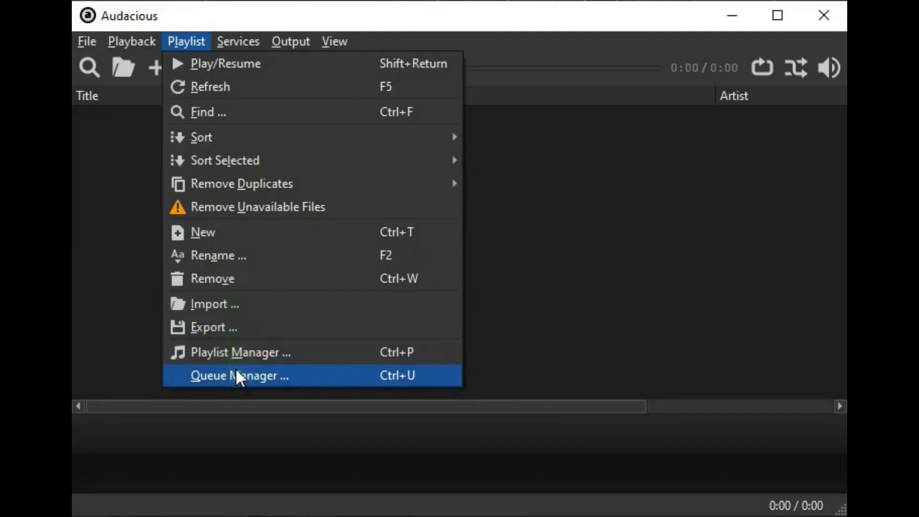
pyautogui.click(534, 311)
# Examine the general plugins offered under the services, and close the settings
pyautogui.click(241, 41)
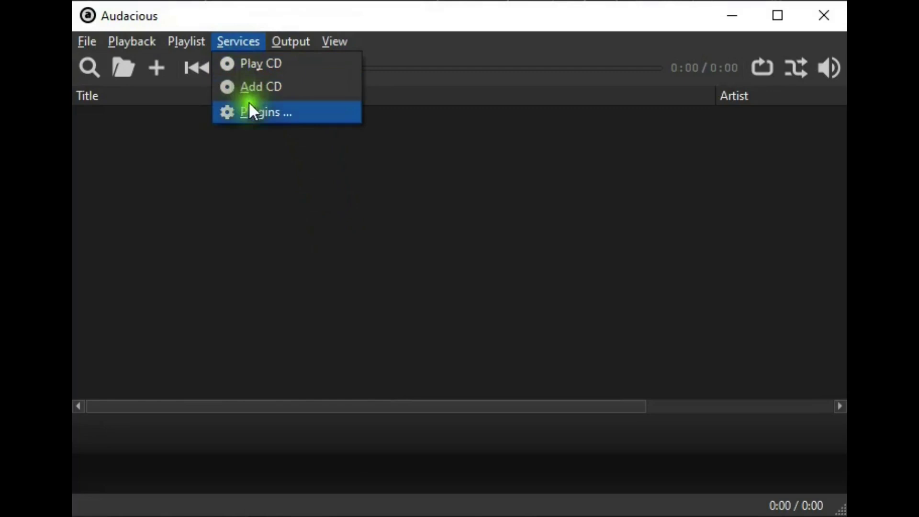
pyautogui.click(251, 115)
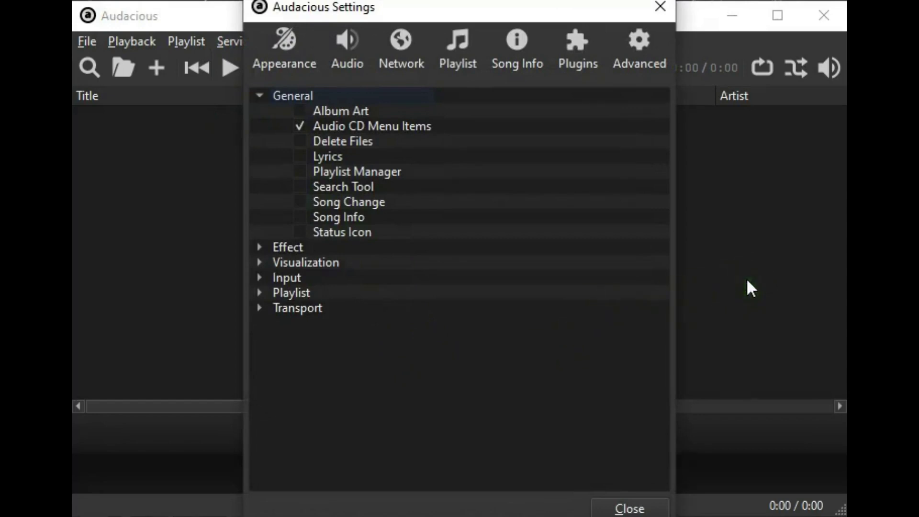
pyautogui.click(640, 500)
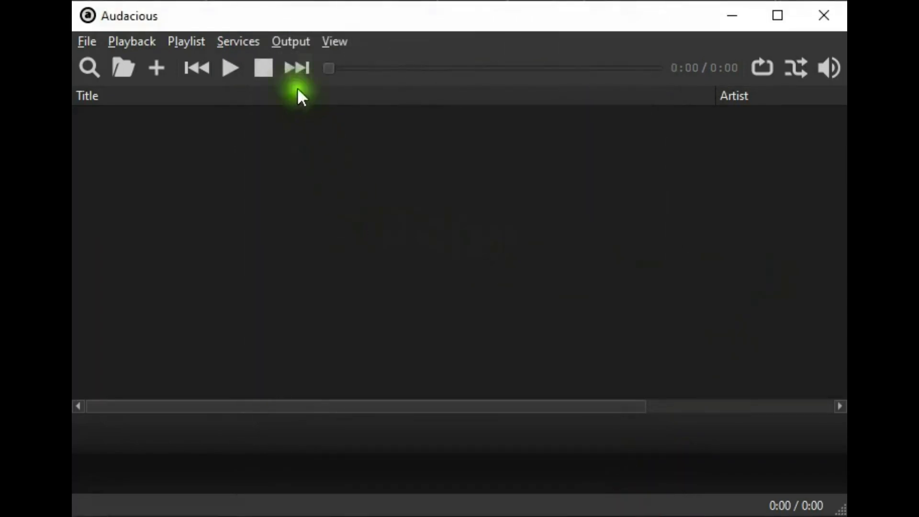
# Bring up the equalizer to view its frequency bands, and close it
pyautogui.click(286, 39)
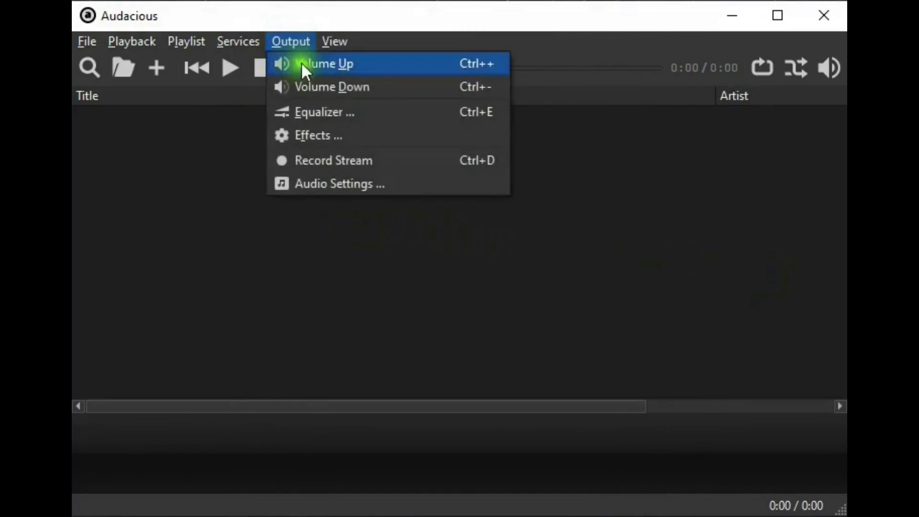
pyautogui.click(314, 109)
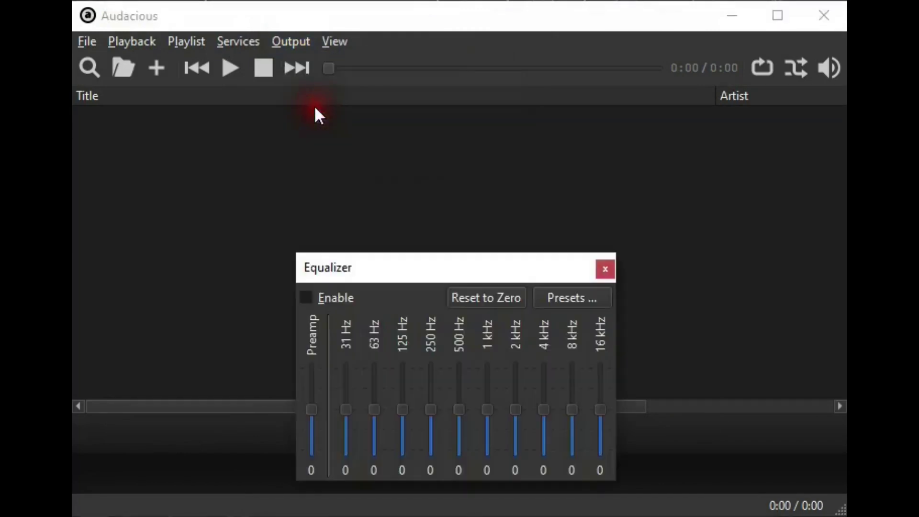
pyautogui.click(604, 270)
# Examine the list of effect plugins for the audio output, and close the settings
pyautogui.click(296, 41)
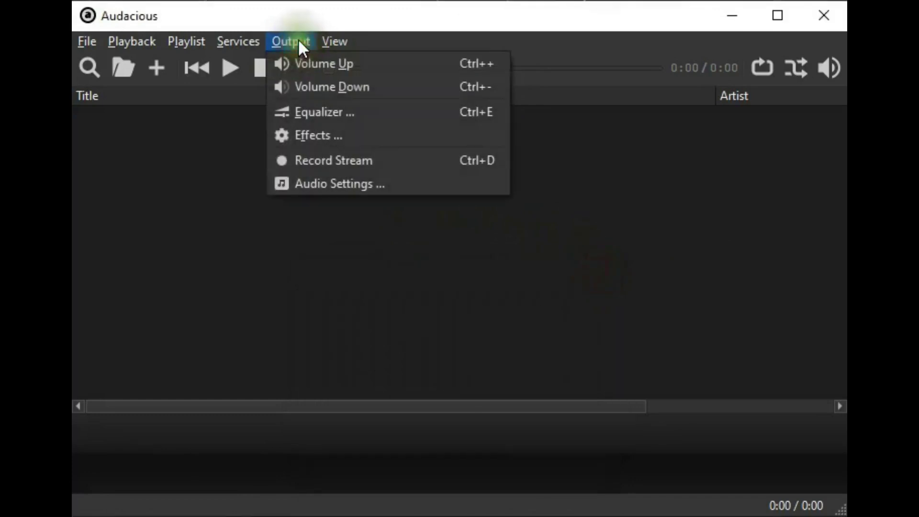
pyautogui.click(312, 139)
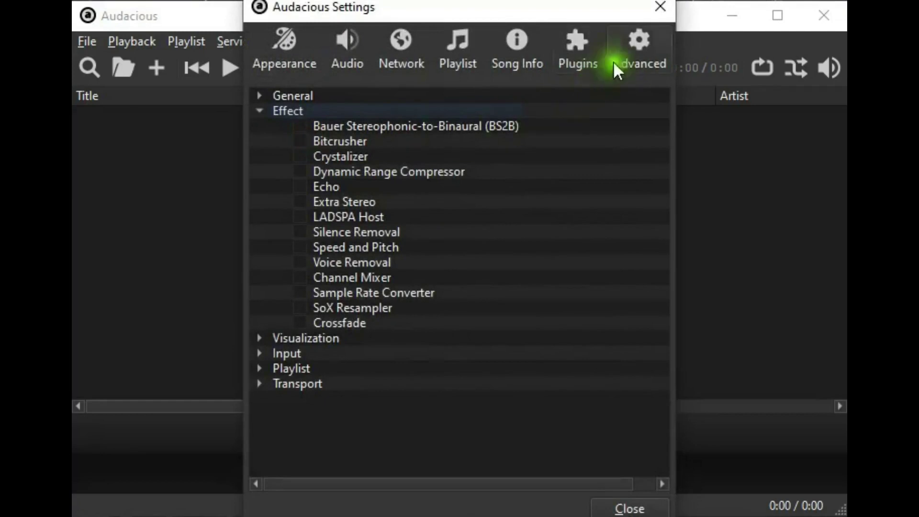
pyautogui.click(627, 507)
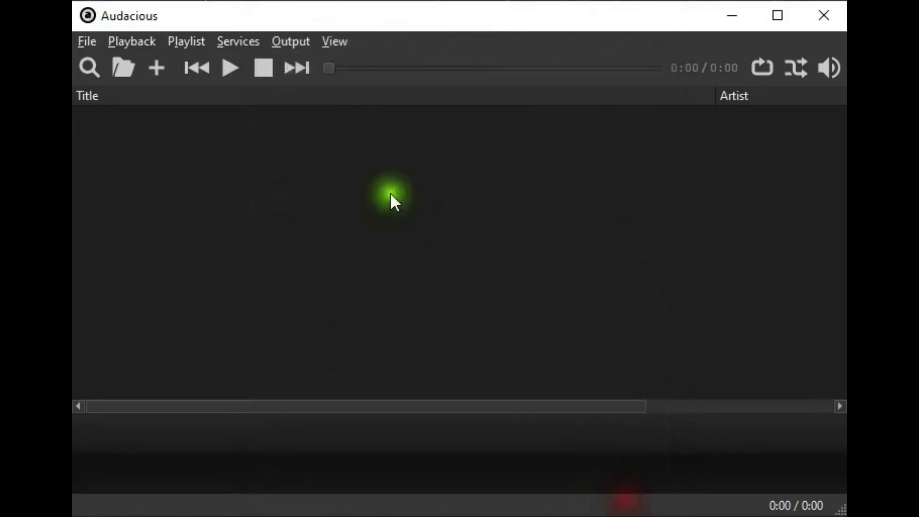
# Examine the output, recording and ReplayGain options in the audio settings, and close them
pyautogui.click(292, 37)
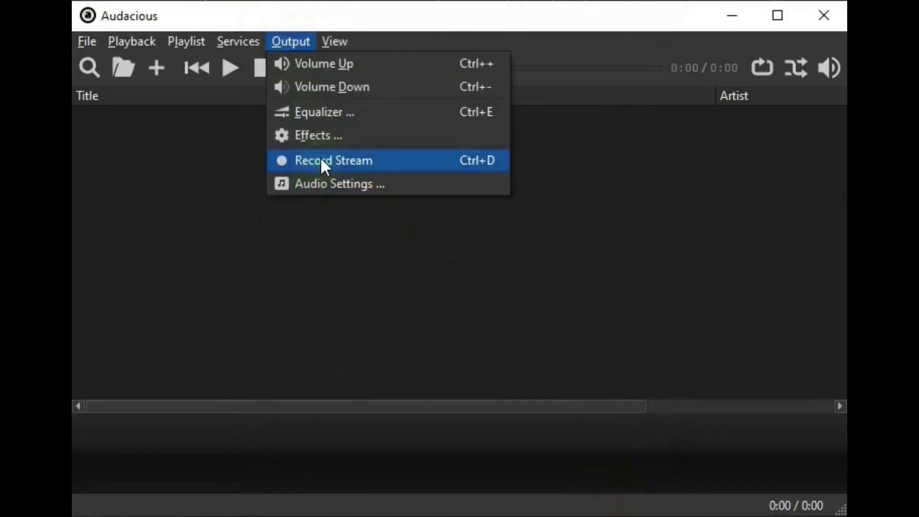
pyautogui.click(330, 187)
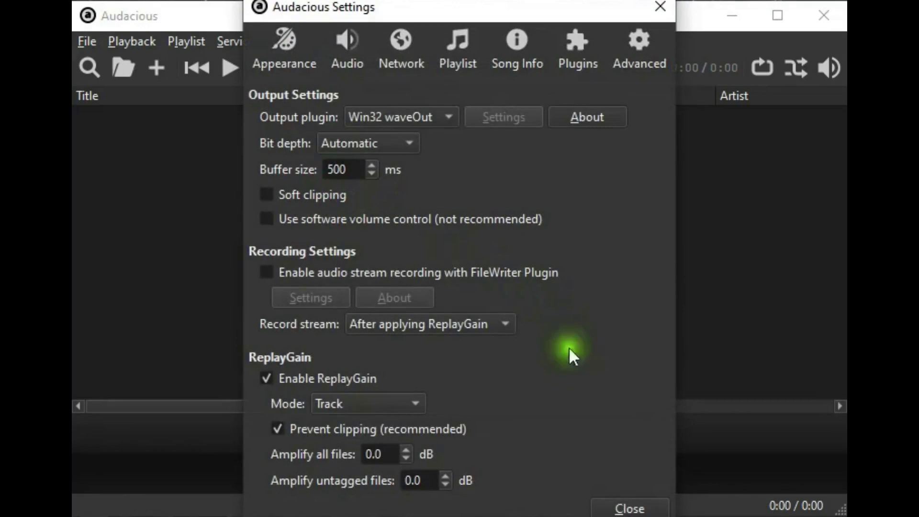
pyautogui.click(630, 504)
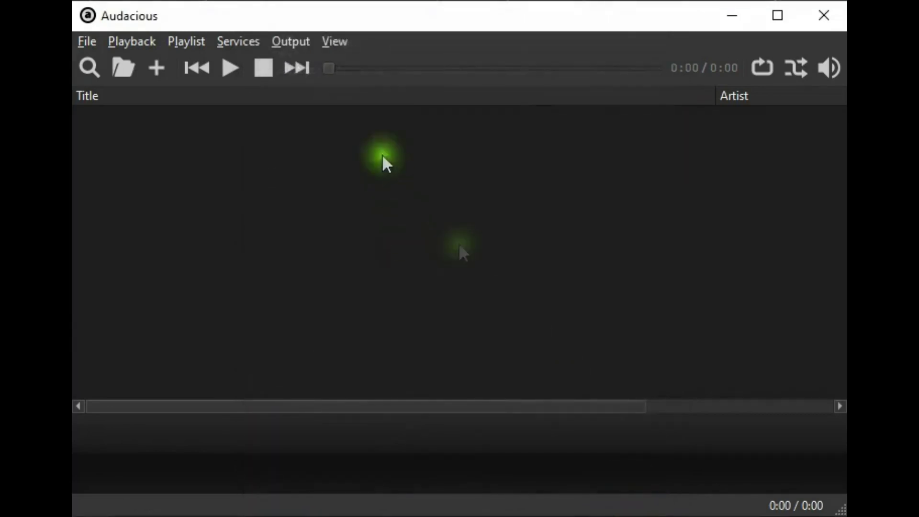
# Check the interface display options and the list of visualization plugins, and close the settings
pyautogui.click(343, 42)
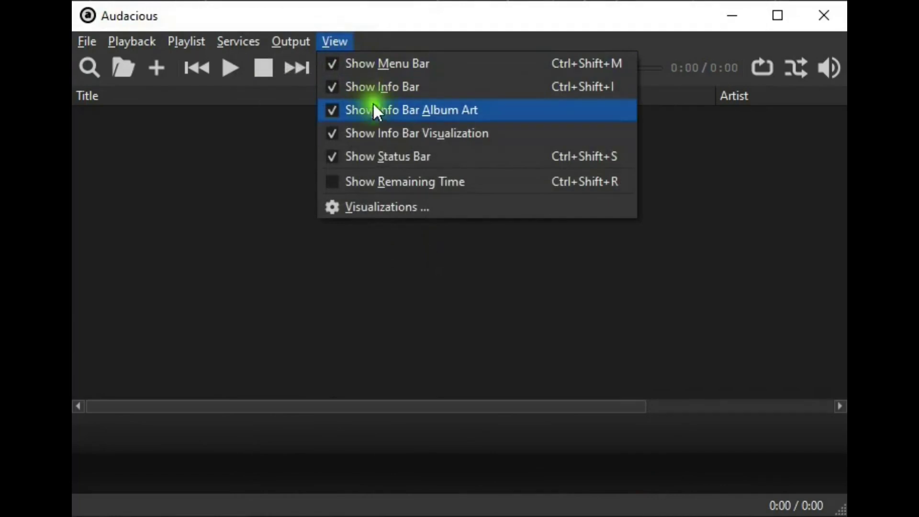
pyautogui.click(383, 210)
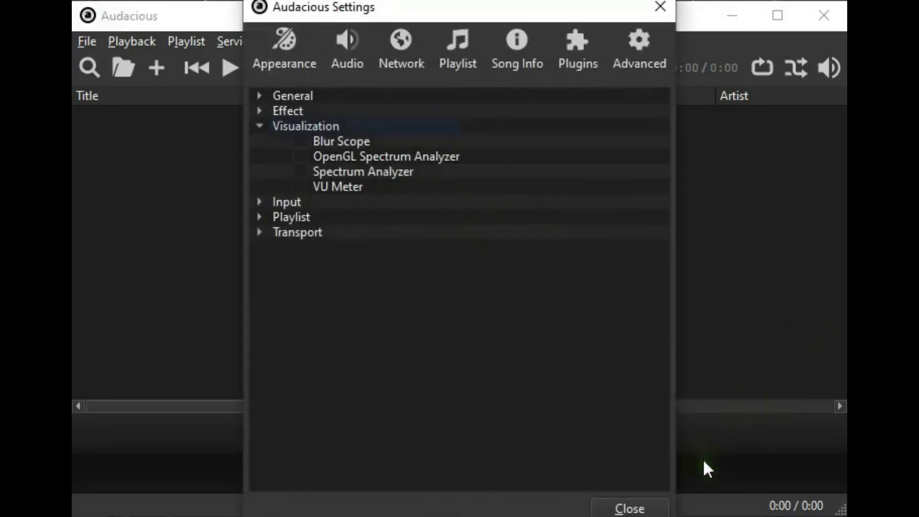
pyautogui.click(644, 509)
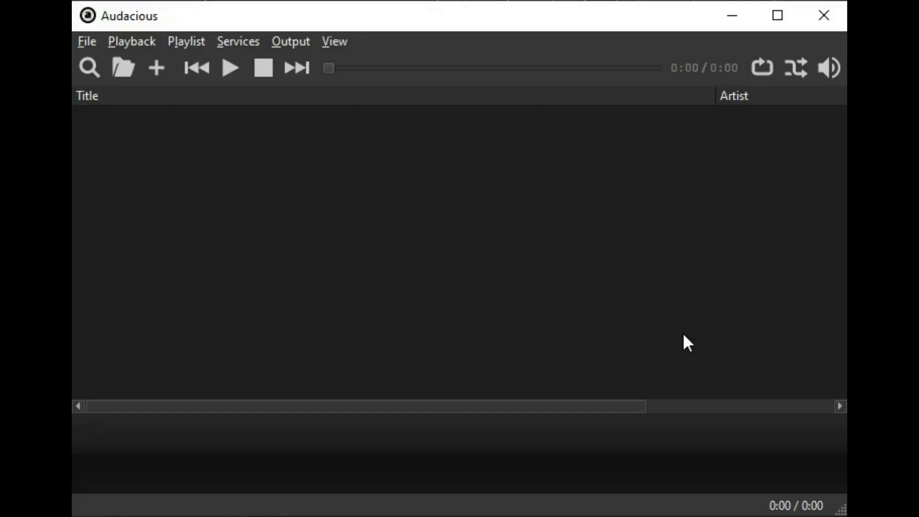
# Start playback of the track "Islabonita - An Jone"
pyautogui.click(230, 68)
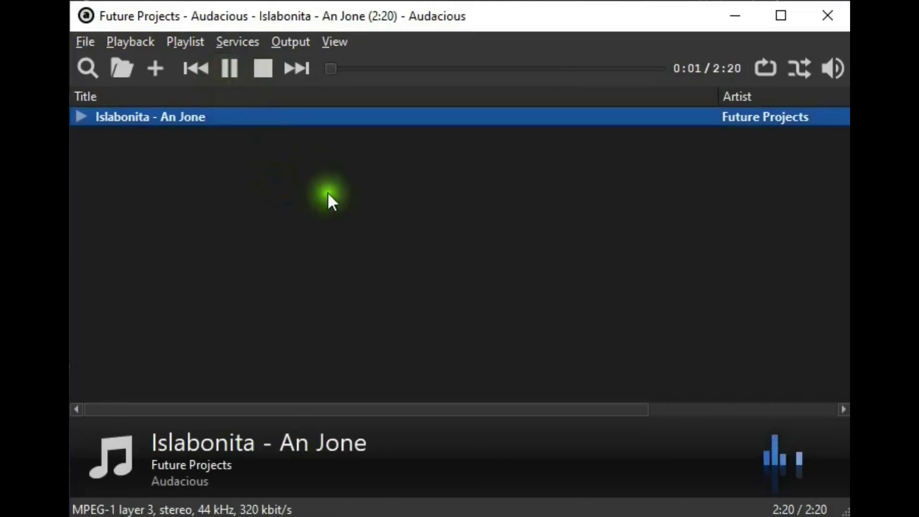
# Preview the Blur Scope visualization plugin while the track plays, and close its window
pyautogui.click(338, 41)
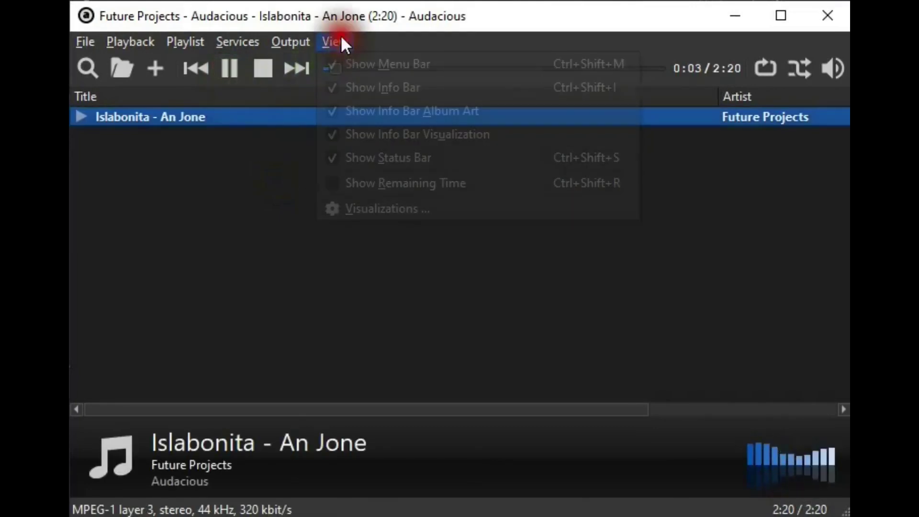
pyautogui.click(379, 207)
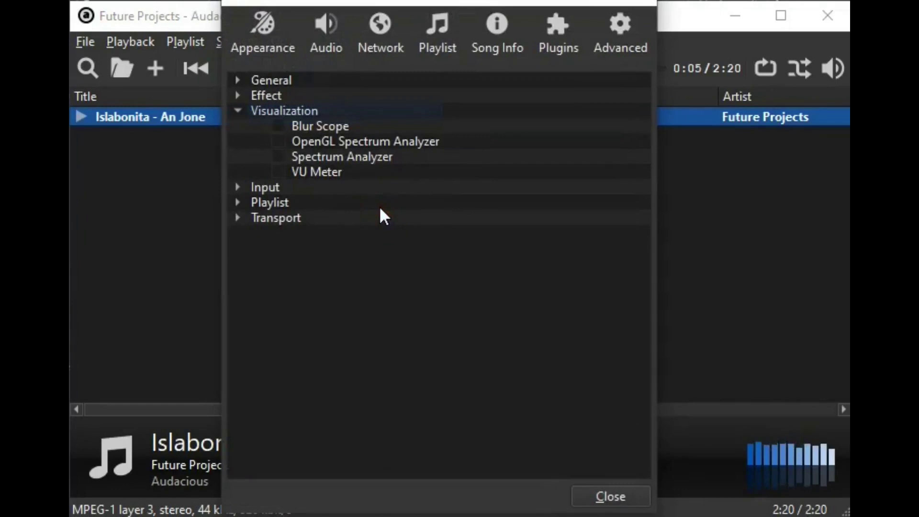
pyautogui.click(278, 122)
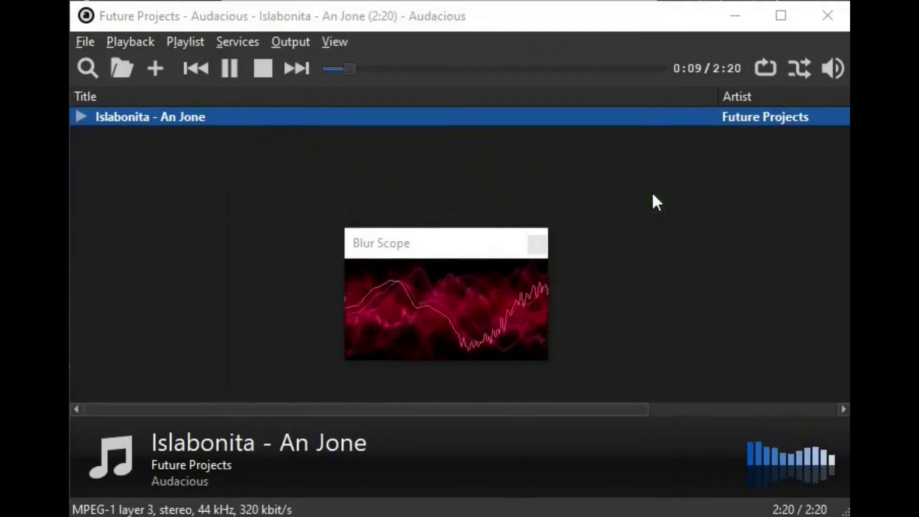
pyautogui.click(539, 243)
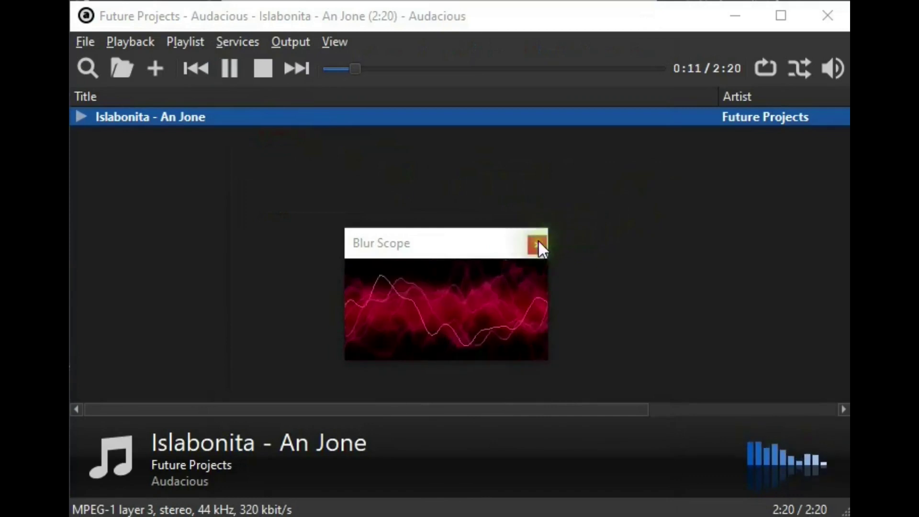
pyautogui.click(538, 244)
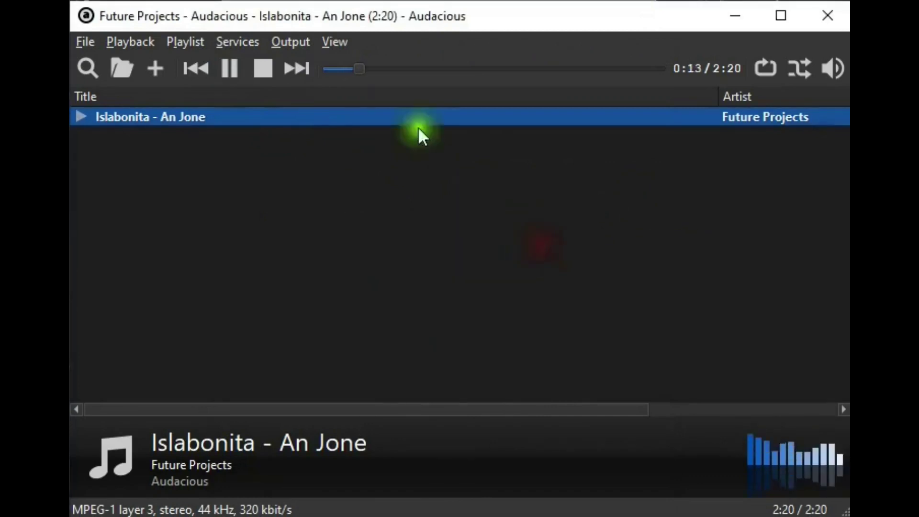
# Preview the OpenGL Spectrum Analyzer visualization, moving its window to the middle of the playlist area, and close it
pyautogui.click(335, 42)
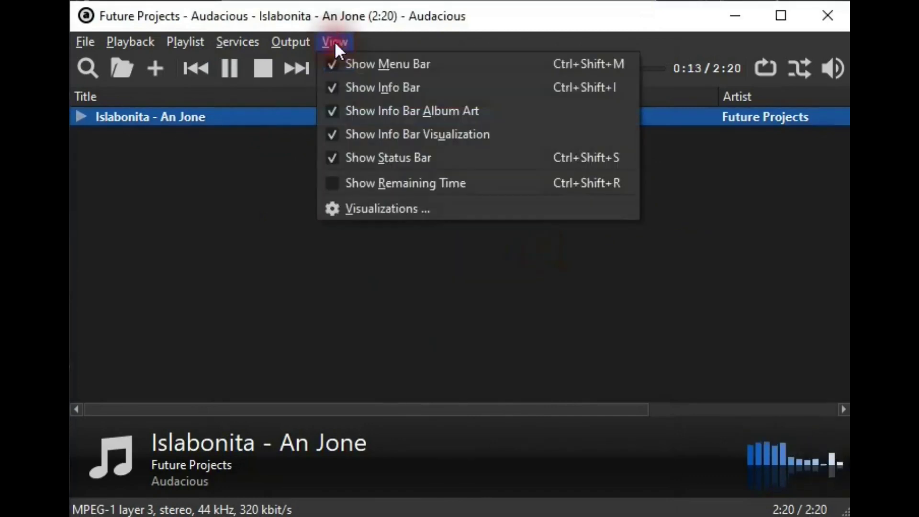
pyautogui.click(352, 209)
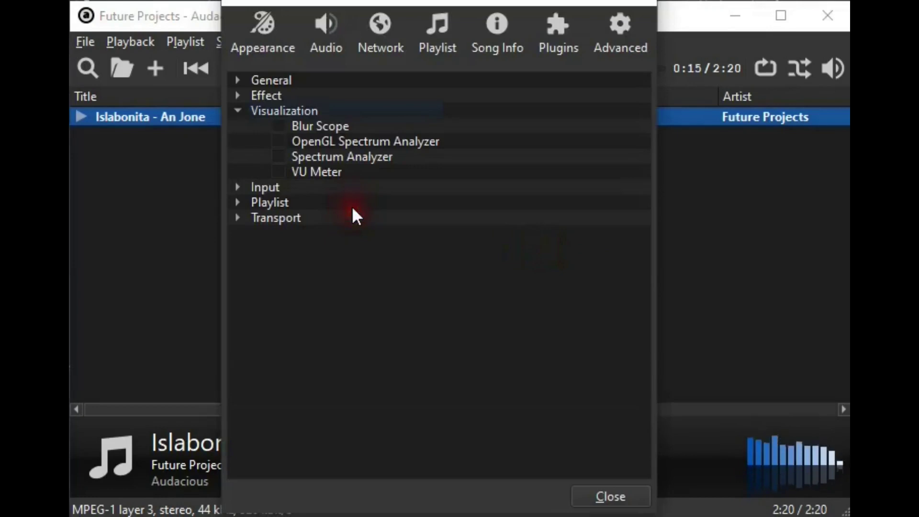
pyautogui.click(280, 139)
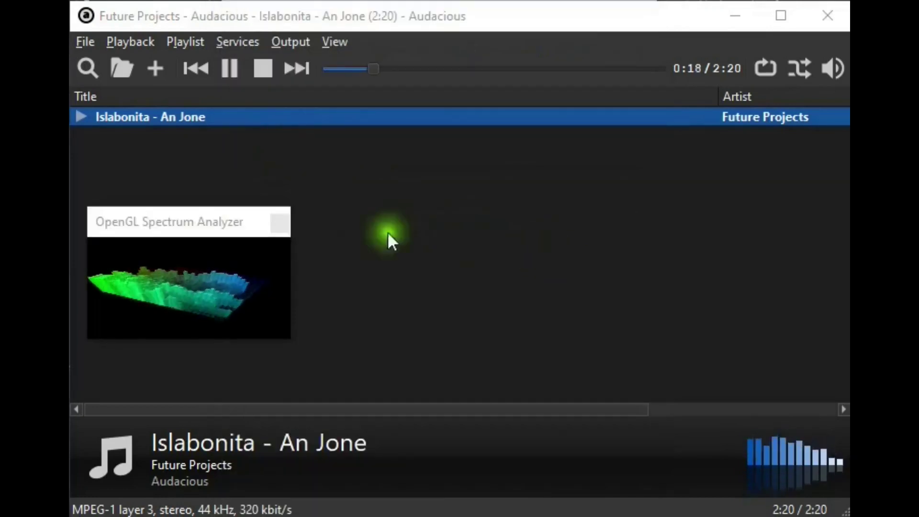
pyautogui.moveTo(203, 227); pyautogui.dragTo(464, 230)
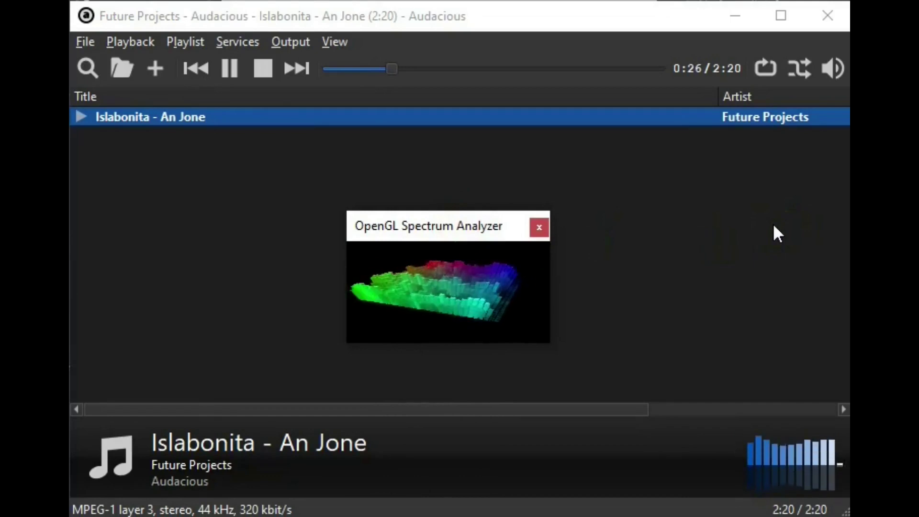
pyautogui.click(537, 226)
# Preview the Spectrum Analyzer visualization plugin while the track plays, and close its window
pyautogui.click(331, 42)
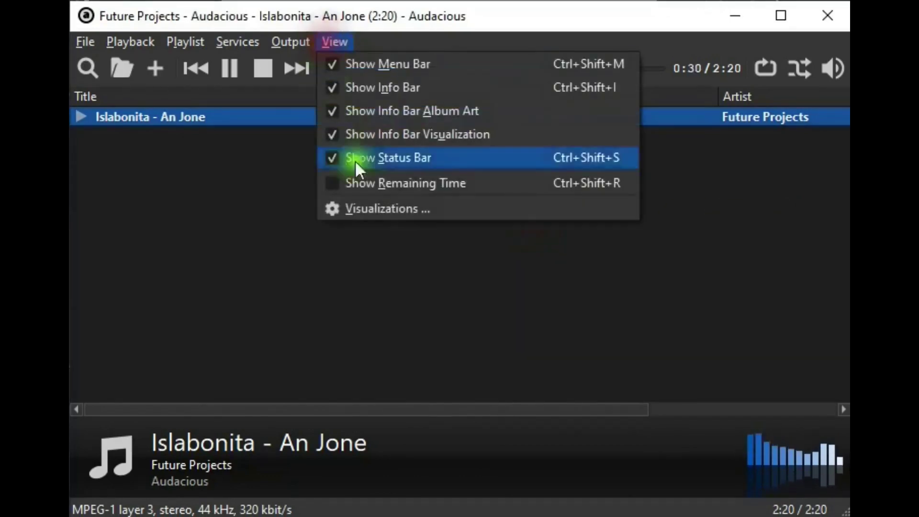
pyautogui.click(366, 208)
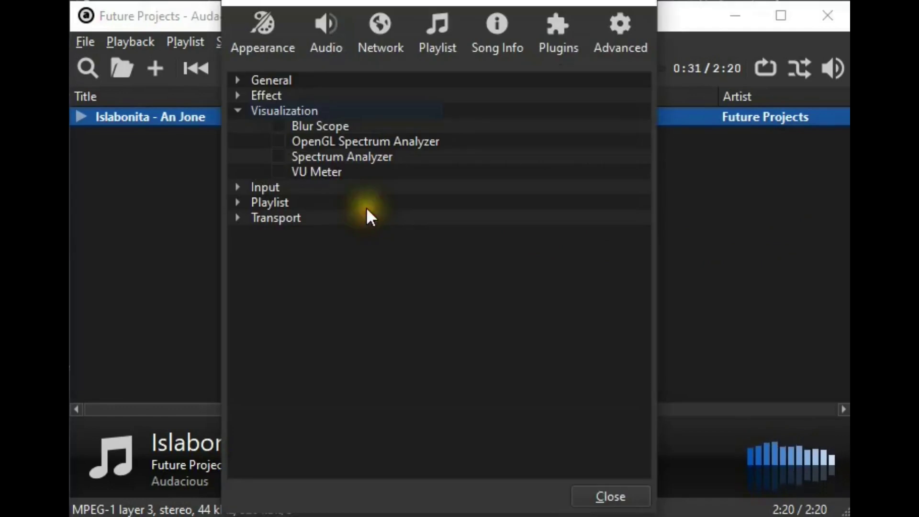
pyautogui.click(278, 154)
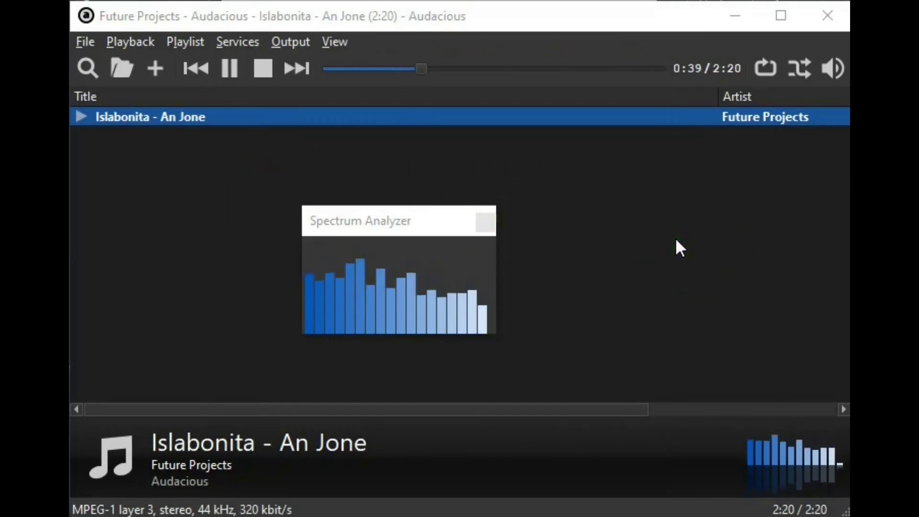
pyautogui.click(607, 239)
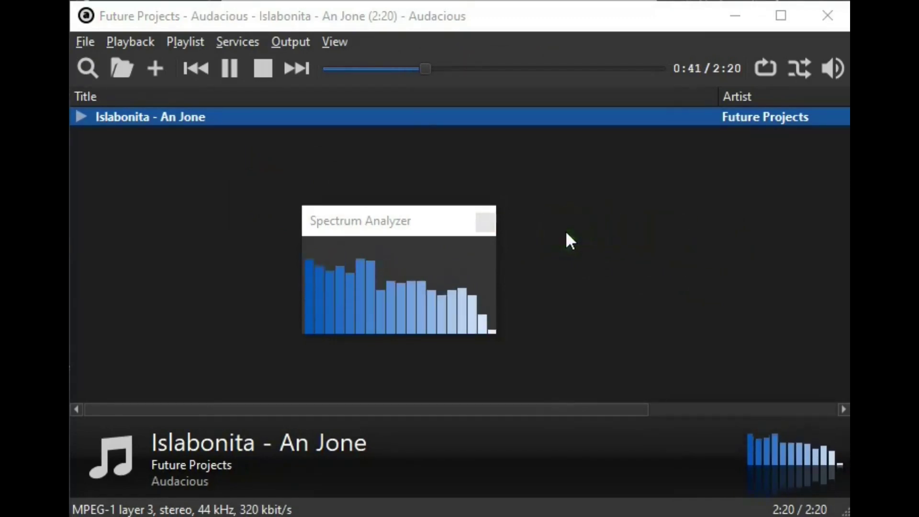
pyautogui.click(485, 221)
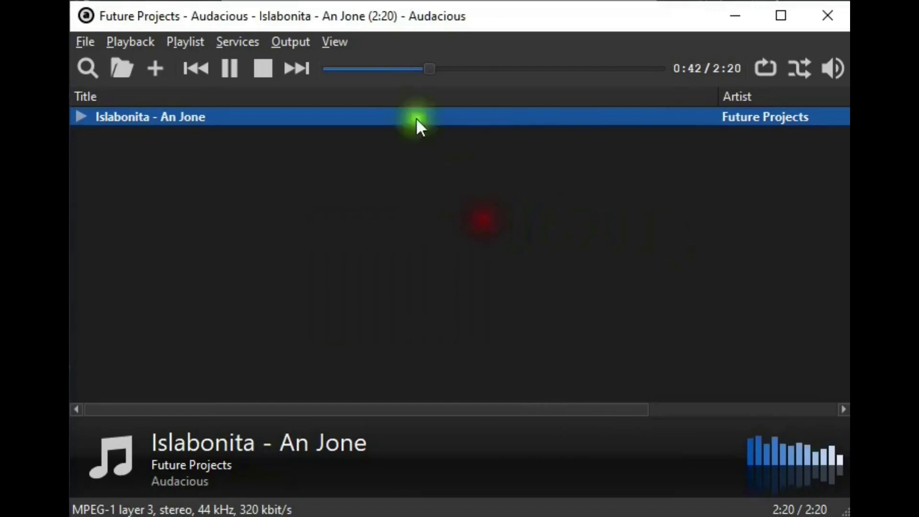
# Enable the VU Meter visualization, move its window to the middle of the playlist area, and enlarge it
pyautogui.click(320, 42)
pyautogui.click(370, 207)
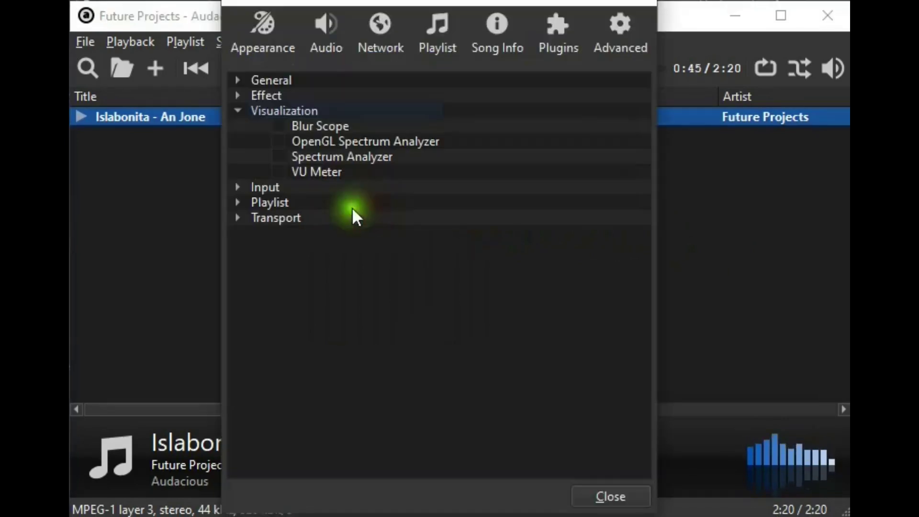
pyautogui.click(280, 171)
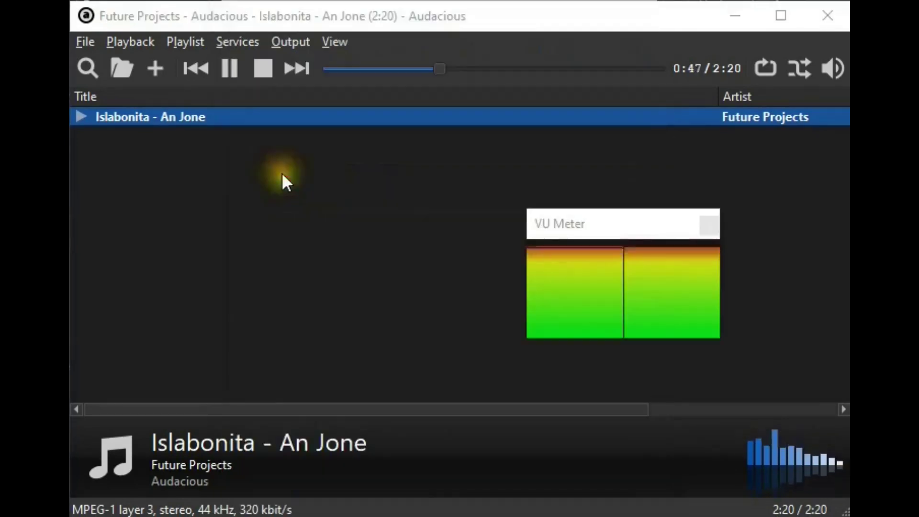
pyautogui.moveTo(645, 219); pyautogui.dragTo(453, 218)
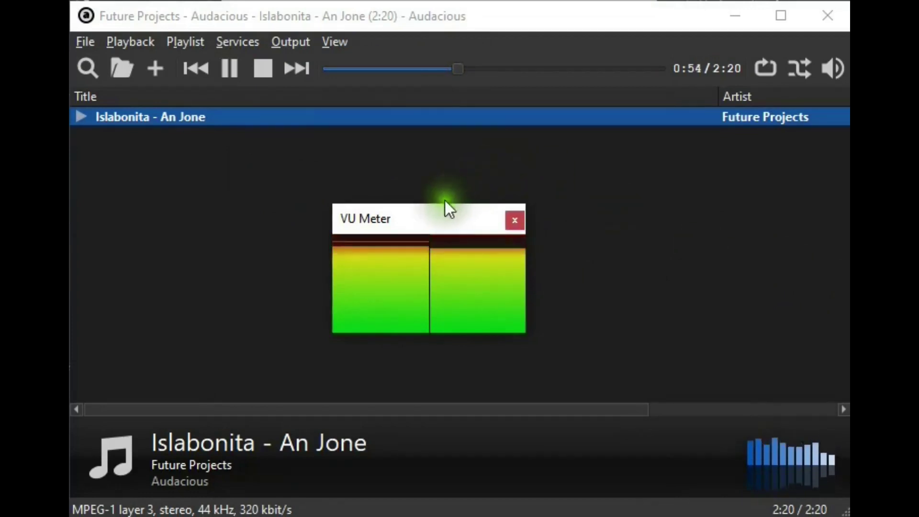
pyautogui.moveTo(444, 200)
pyautogui.mouseDown()
pyautogui.moveTo(440, 148)
pyautogui.moveTo(434, 196)
pyautogui.mouseUp()
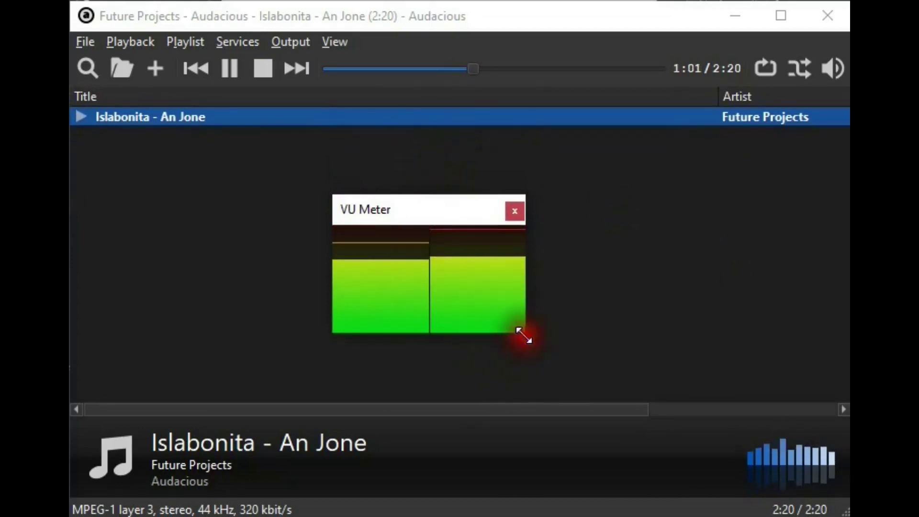
pyautogui.moveTo(523, 335); pyautogui.dragTo(578, 344)
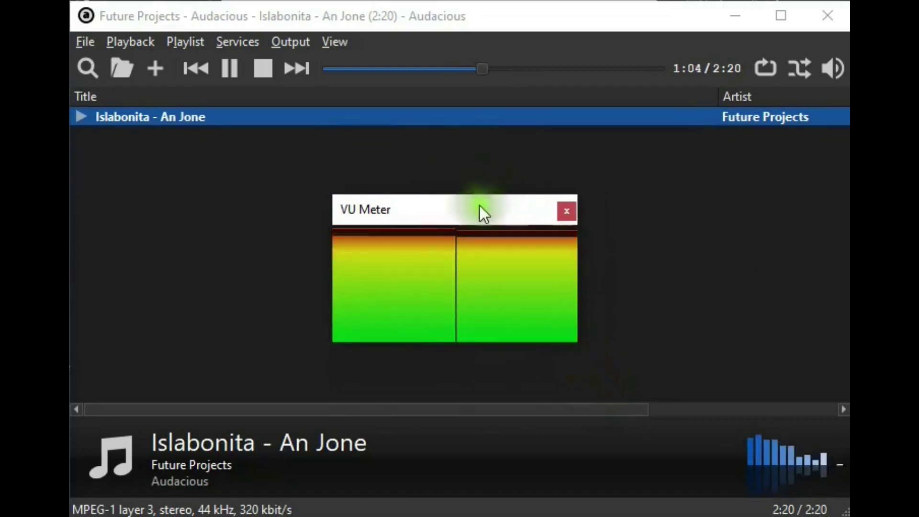
# Try docking the VU Meter beside the playlist and above it, and undock it to a floating window
pyautogui.moveTo(480, 206); pyautogui.dragTo(782, 192)
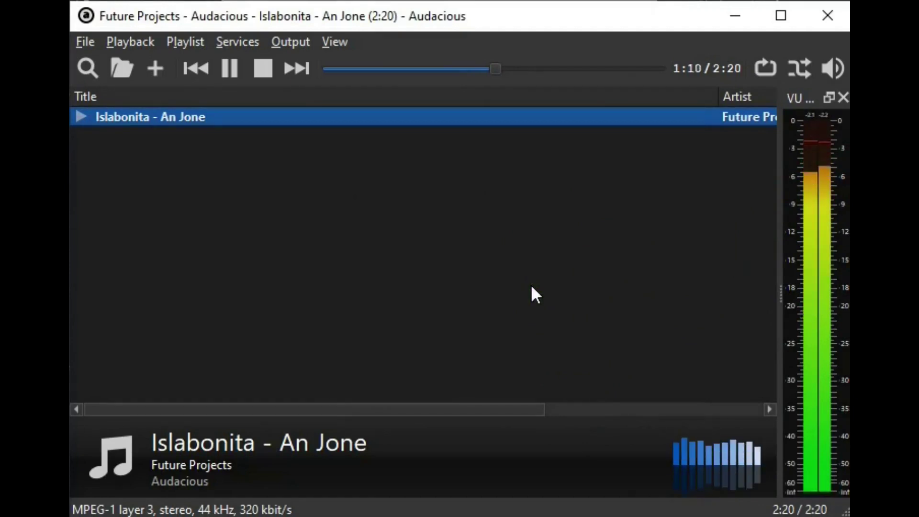
pyautogui.click(785, 198)
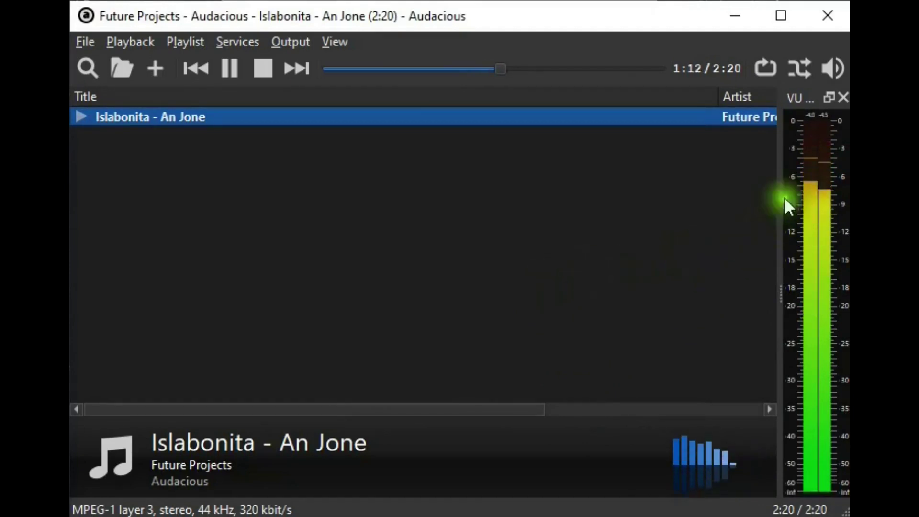
pyautogui.moveTo(808, 96); pyautogui.dragTo(540, 228)
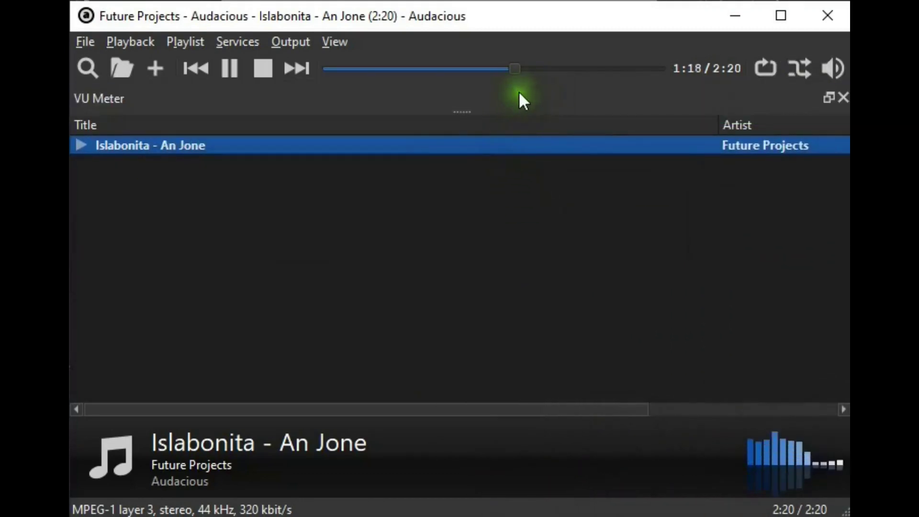
pyautogui.moveTo(519, 98); pyautogui.dragTo(553, 228)
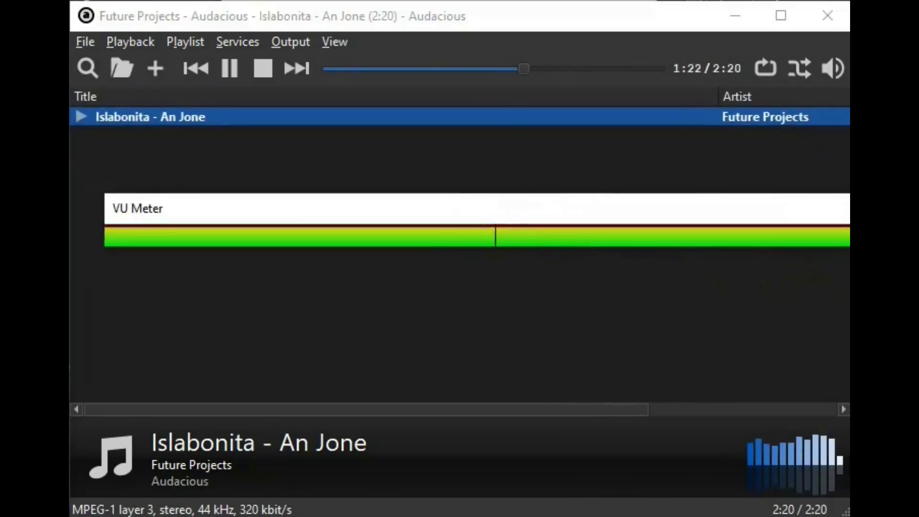
# Make the floating VU Meter window narrower and taller, and move it to the middle of the playlist area
pyautogui.moveTo(850, 247); pyautogui.dragTo(383, 248)
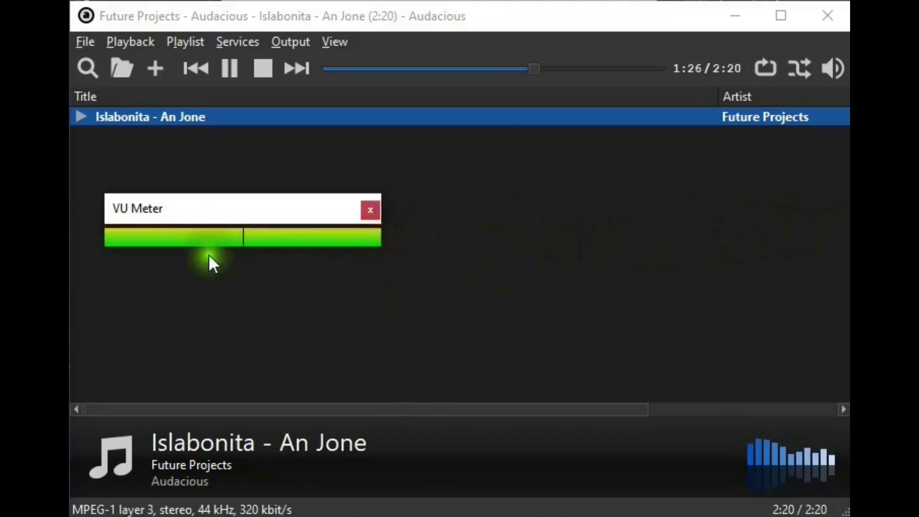
pyautogui.moveTo(232, 246); pyautogui.dragTo(251, 359)
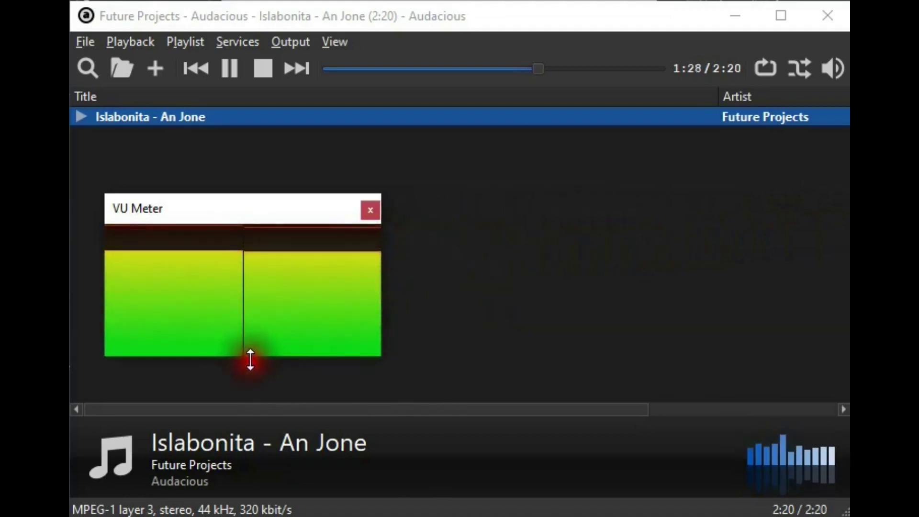
pyautogui.moveTo(252, 208); pyautogui.dragTo(443, 194)
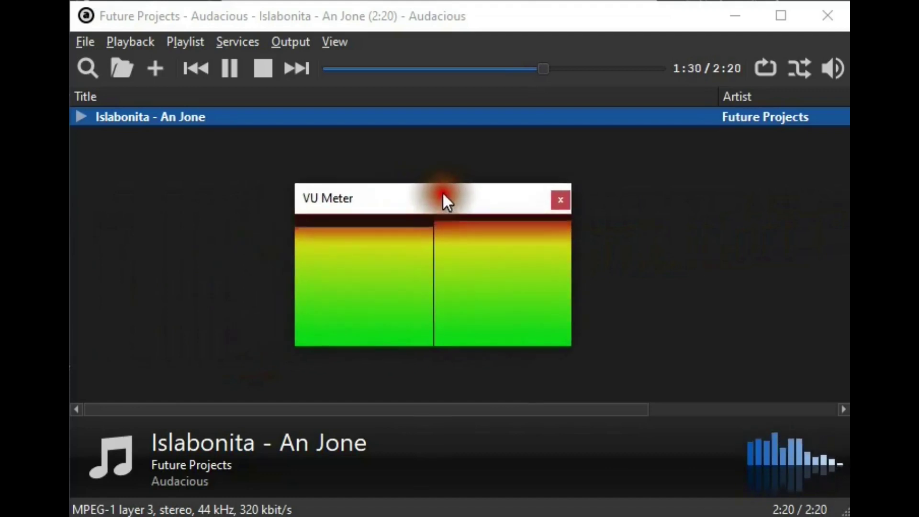
# Close the VU Meter visualization and stop playback of the track
pyautogui.click(560, 200)
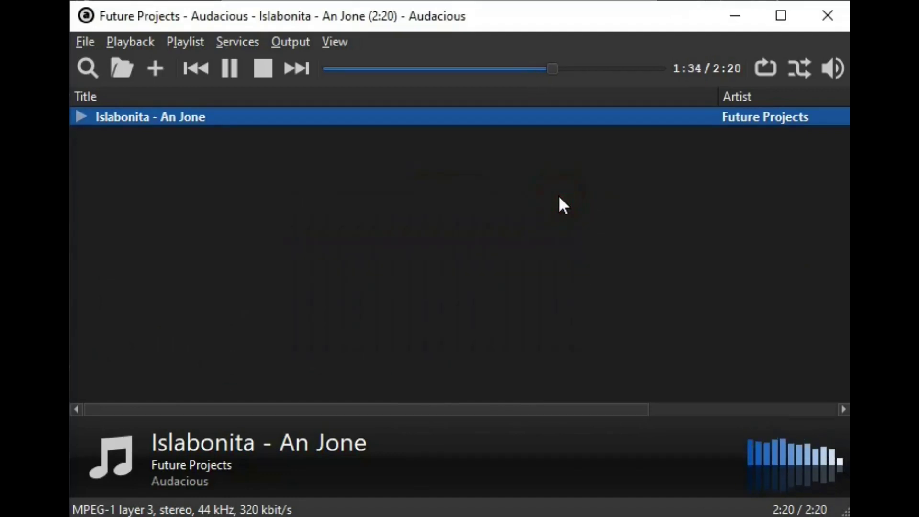
pyautogui.click(261, 71)
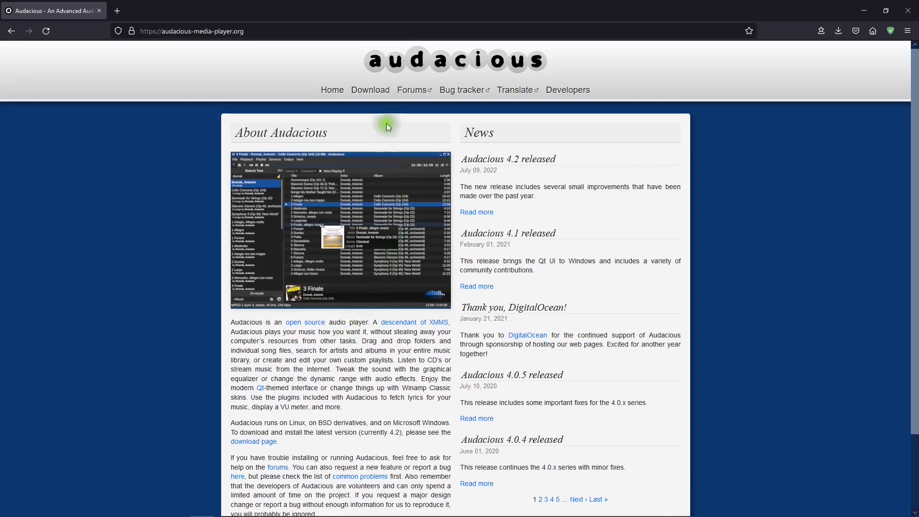
# Open the download page of the Audacious website and check the Microsoft Windows zip and exe packages for version 4.2
pyautogui.click(373, 93)
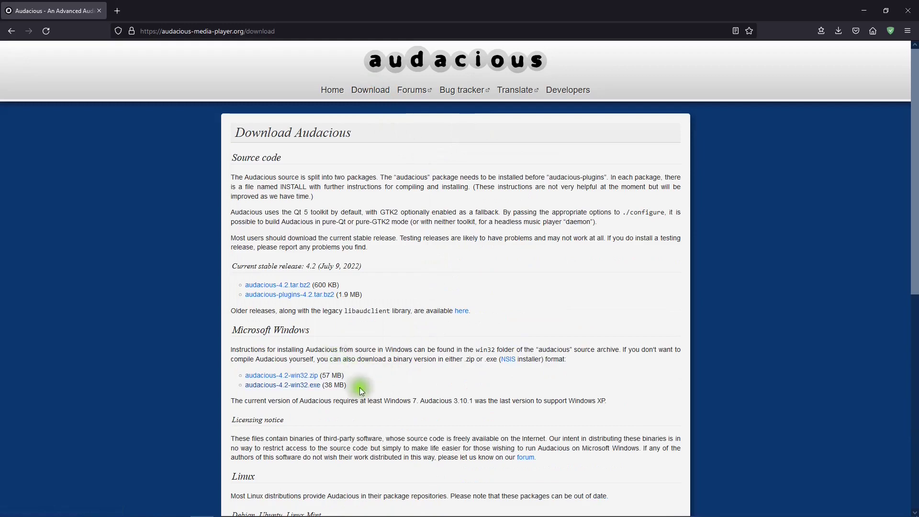
pyautogui.click(312, 384)
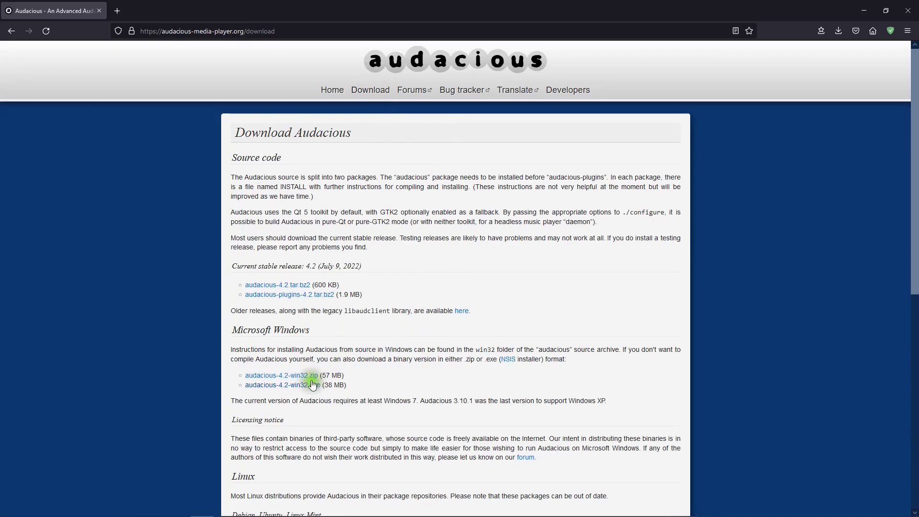
pyautogui.click(313, 390)
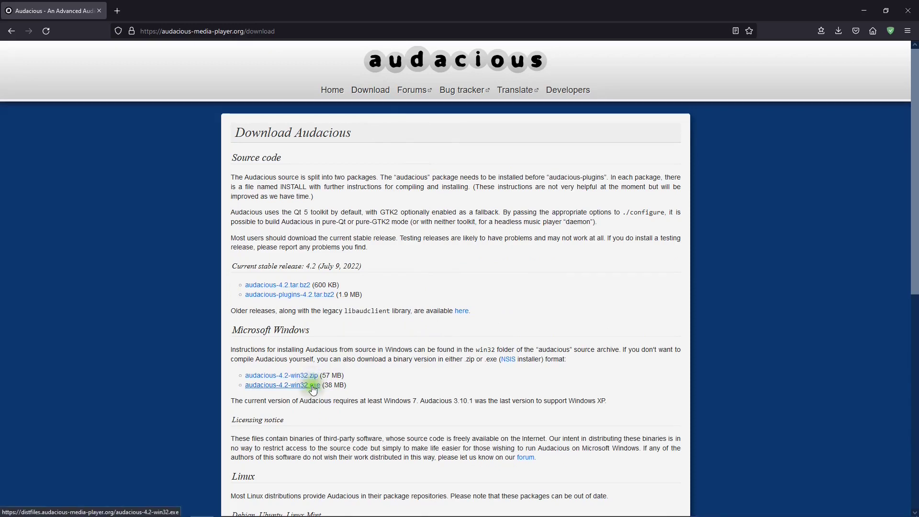
pyautogui.click(312, 389)
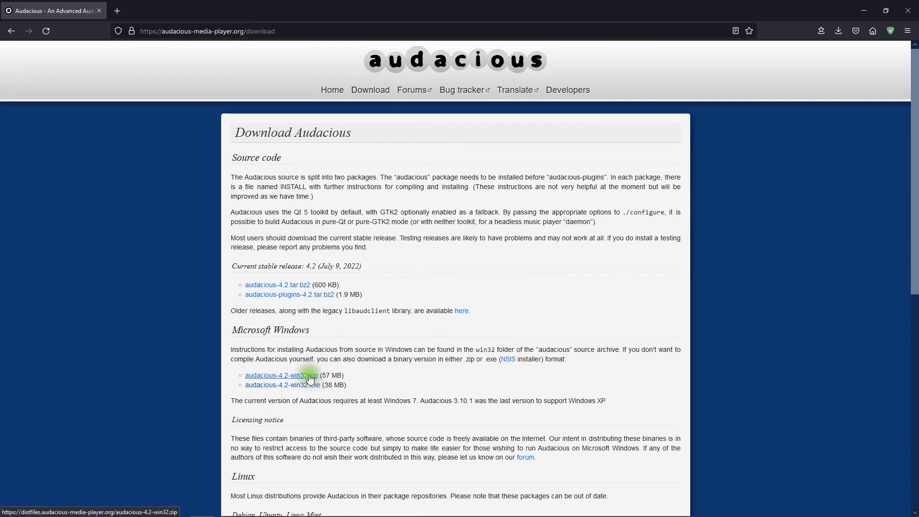
pyautogui.click(310, 390)
pyautogui.click(310, 389)
pyautogui.click(310, 389)
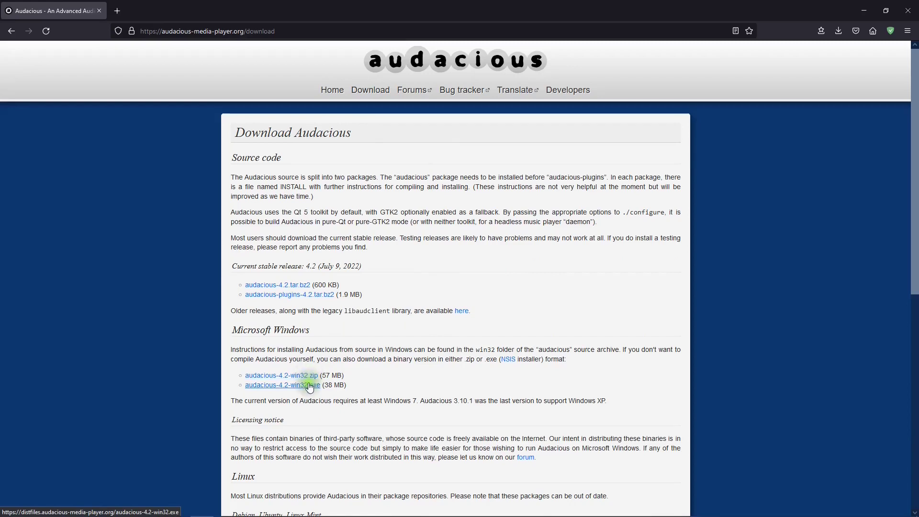
pyautogui.click(422, 378)
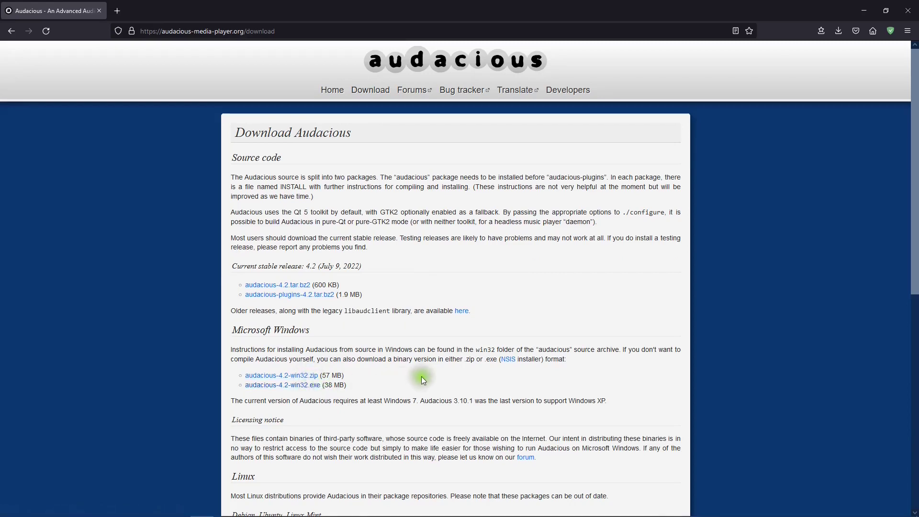